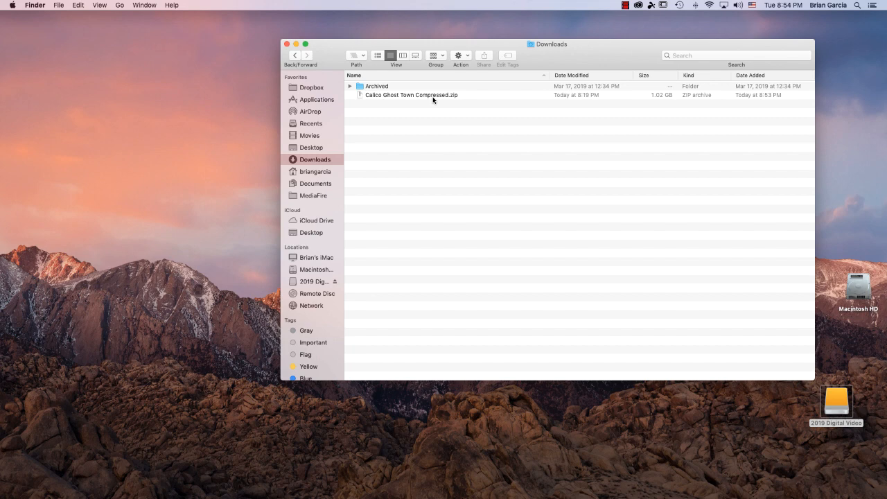
Step: Move Calico Ghost Town Compressed.zip from Downloads into Documents and show the Documents folder
drag(433, 96, 326, 188)
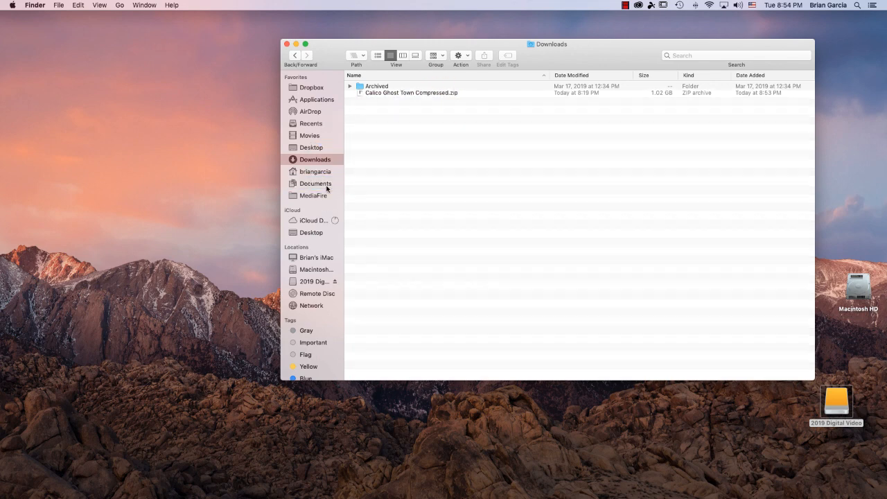
click(318, 184)
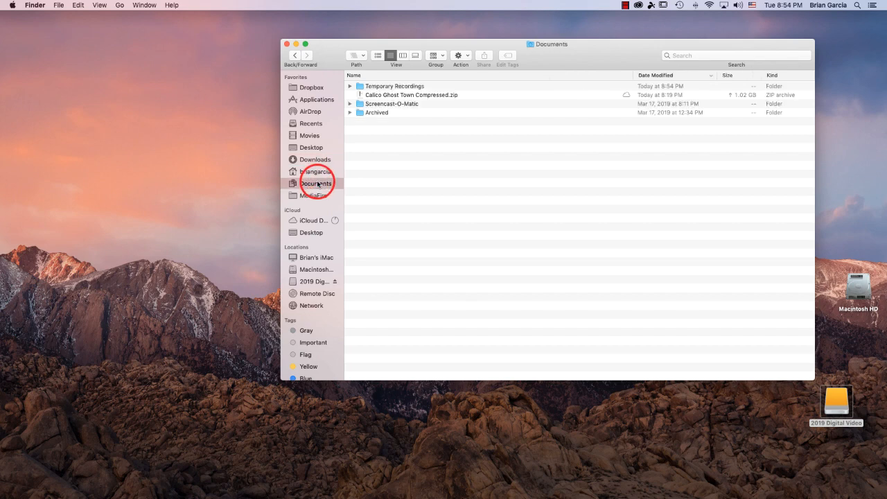
drag(574, 55, 308, 25)
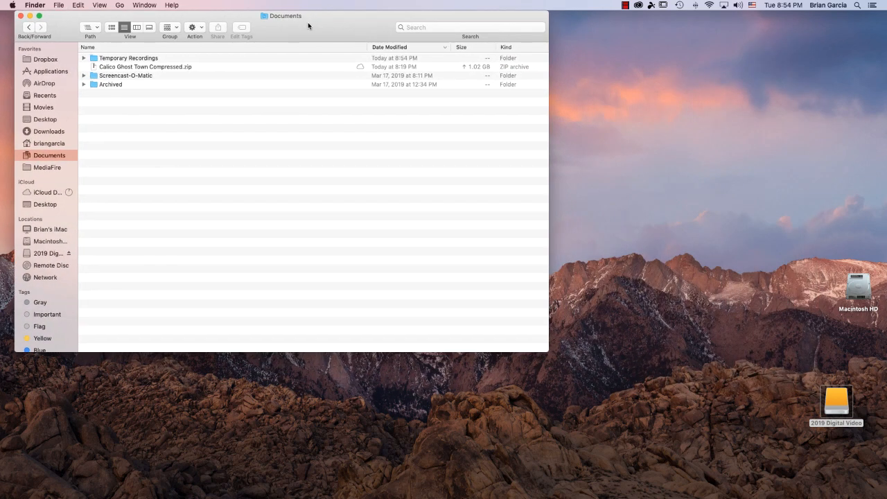
Step: Create a new folder named 'FCPX - Short Videos' on the 2019 Digital Video drive
double_click(831, 406)
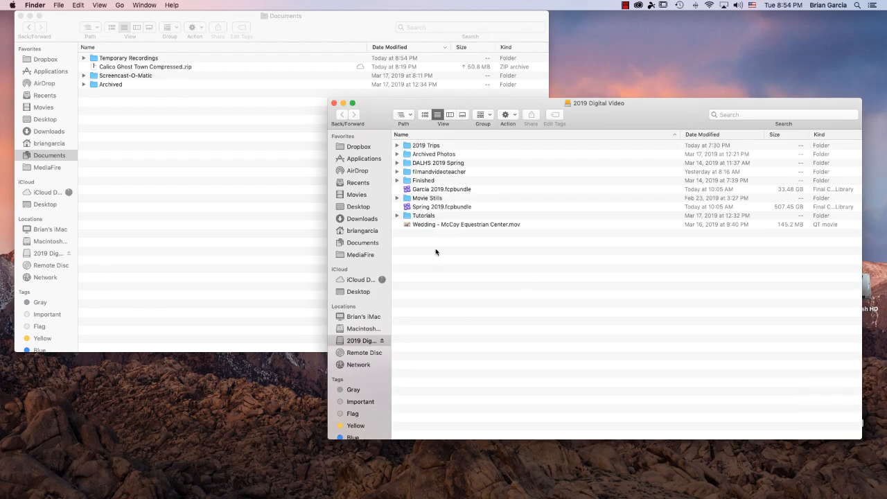
click(512, 116)
click(513, 125)
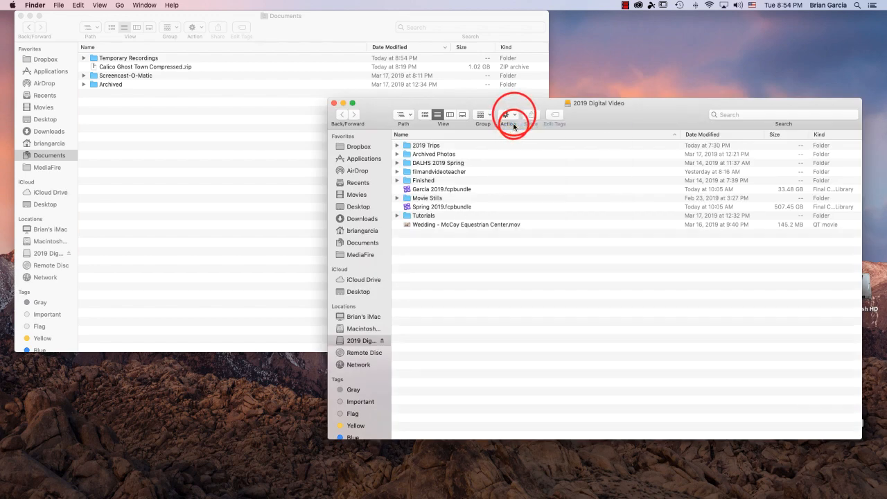
text(FCPX - Shor)
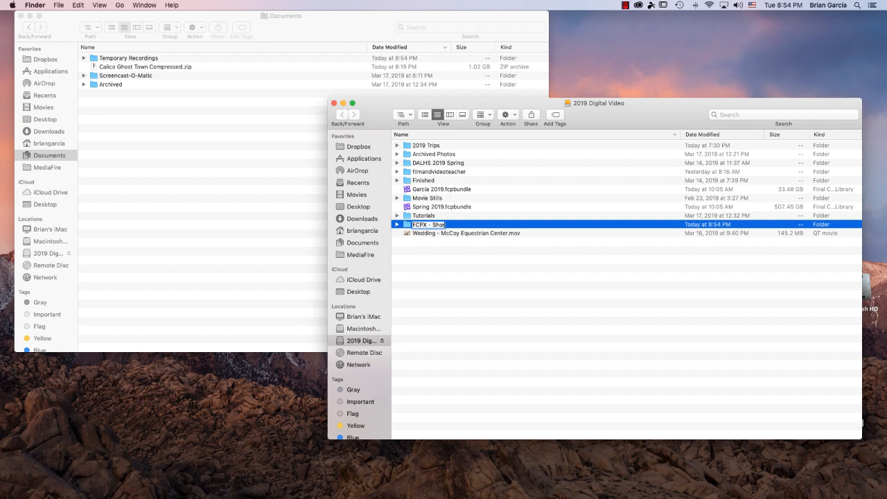
text(t Videos)
key(Return)
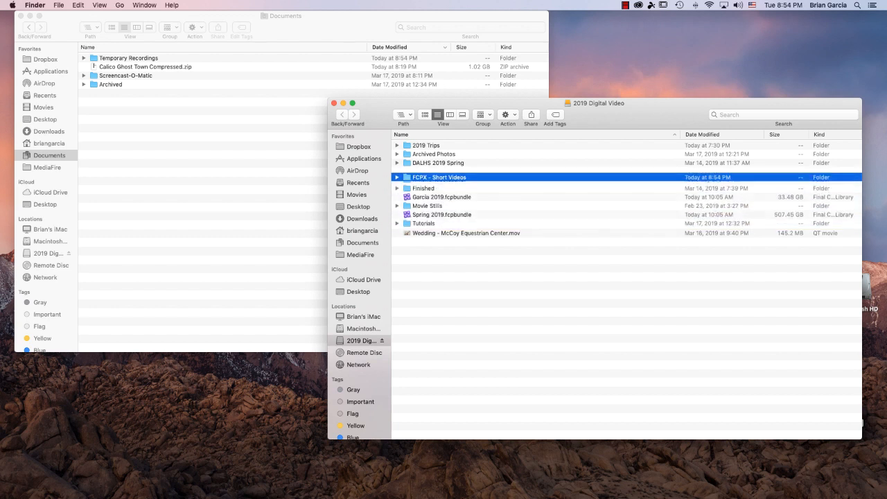
Step: Copy the Calico Ghost Town zip into the FCPX - Short Videos folder
click(455, 172)
double_click(455, 172)
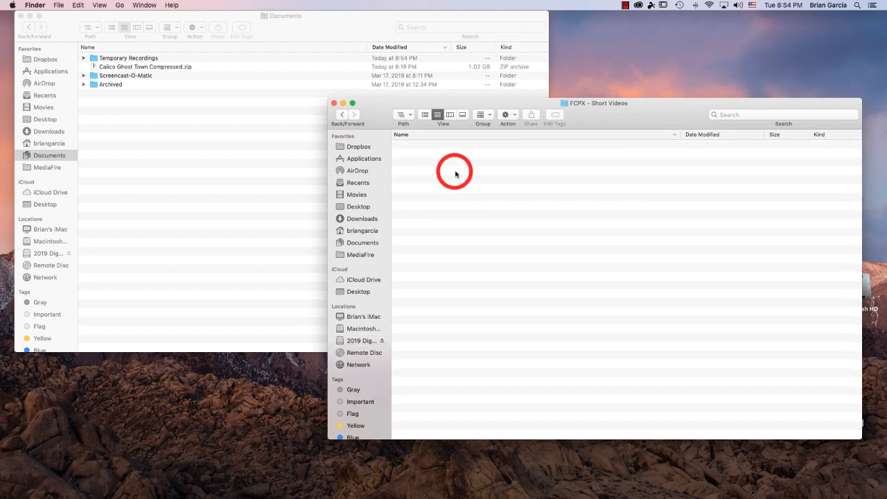
drag(151, 68, 488, 187)
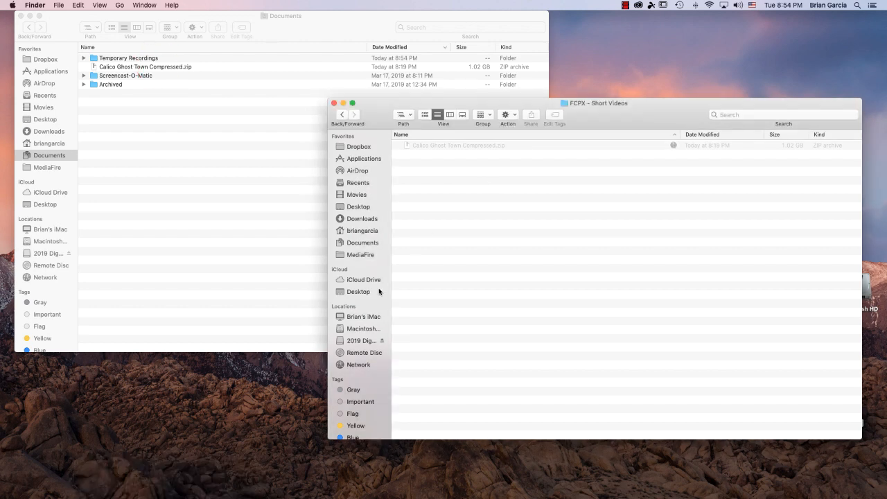
Step: Unzip the Calico Ghost Town archive, show Finder's status bar, and trash the zip
click(20, 16)
double_click(471, 147)
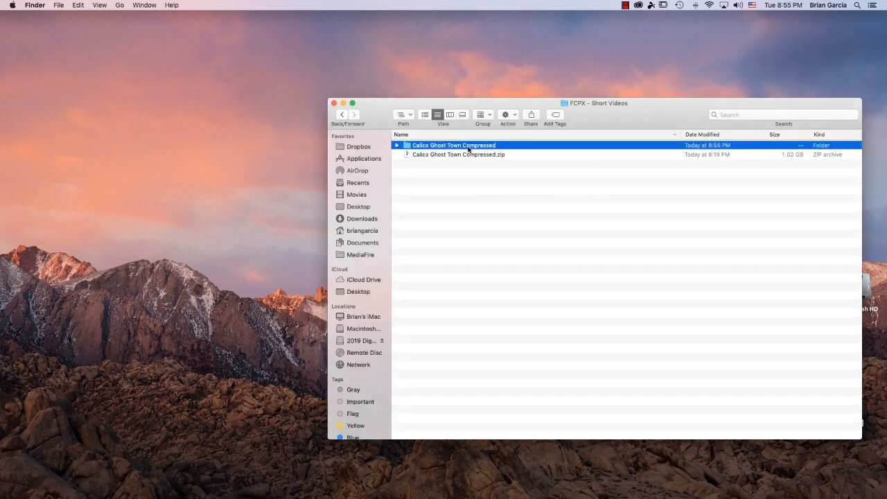
click(106, 6)
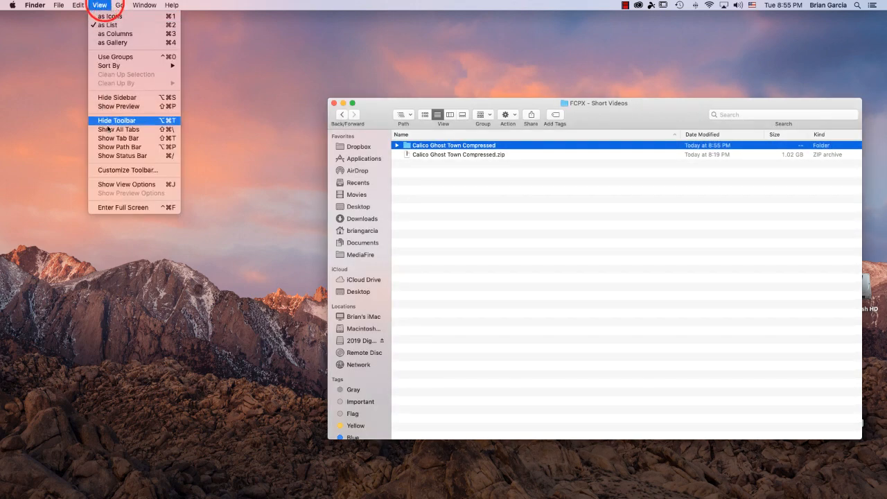
click(119, 156)
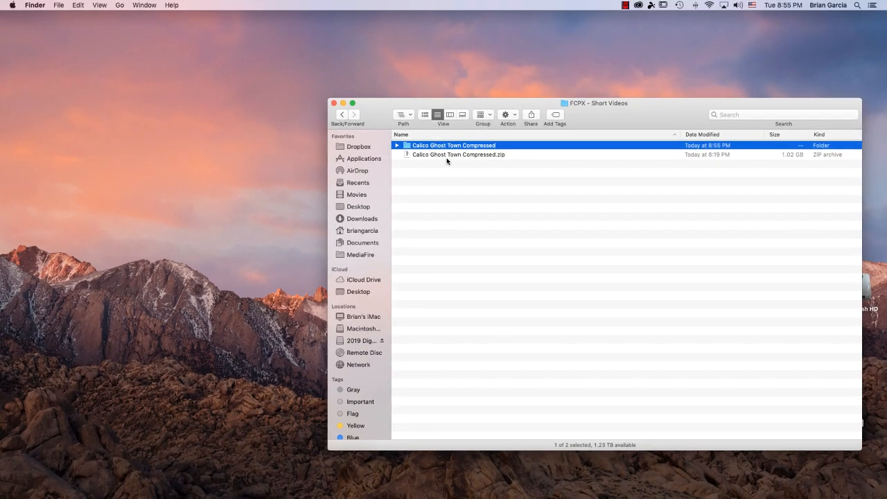
drag(444, 146, 867, 492)
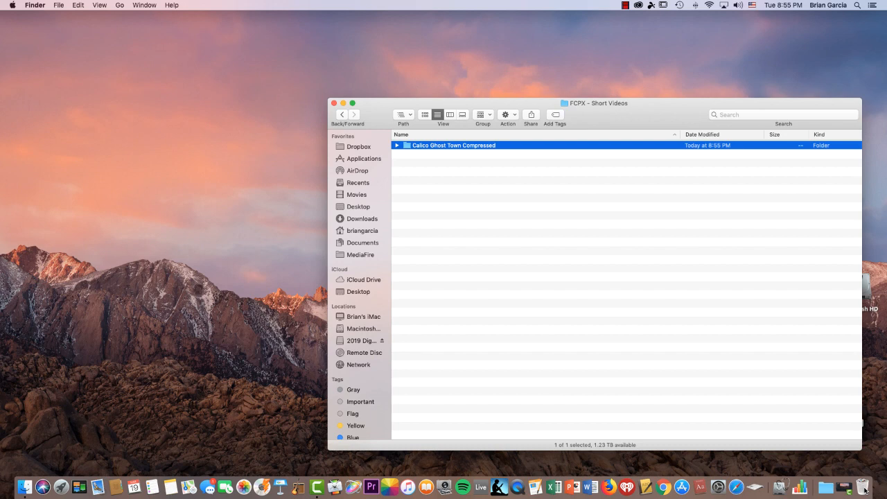
Step: Empty the Trash permanently to free space on the drive
right_click(865, 490)
click(862, 460)
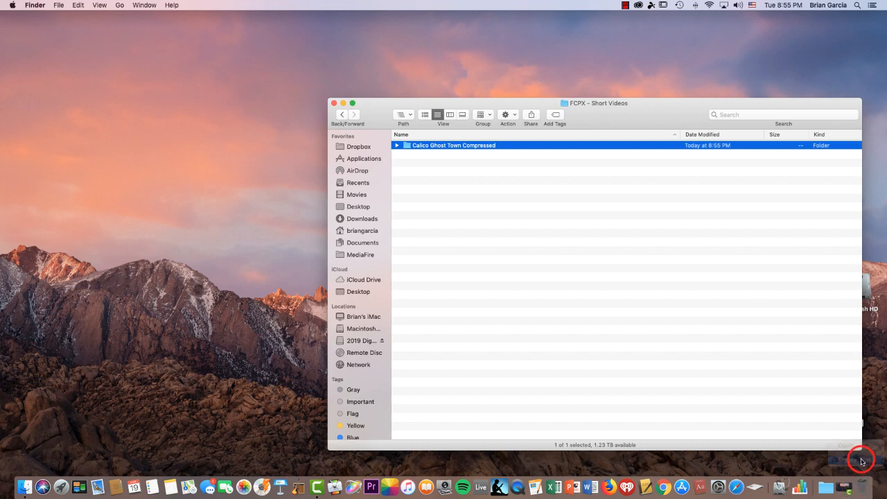
click(498, 172)
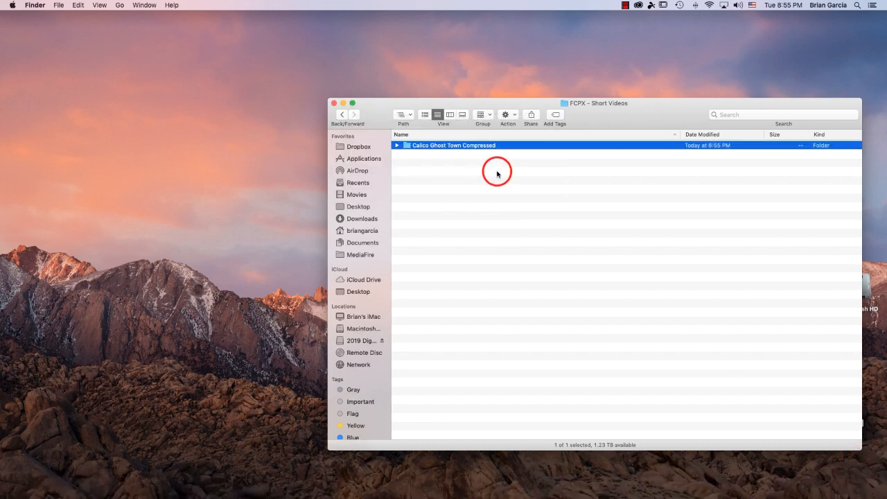
Step: Expand the Calico Ghost Town Compressed folder to check its .mov clips, then collapse it
click(398, 146)
scroll(451, 184, down, 3)
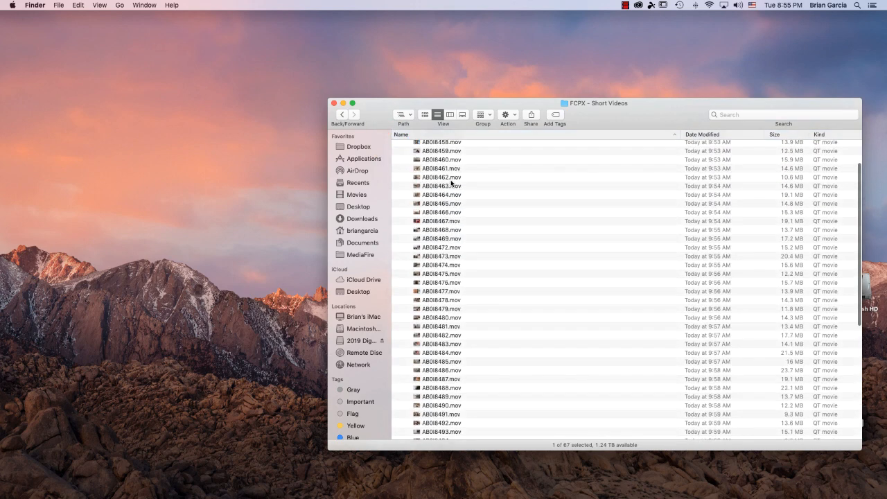
scroll(451, 184, up, 3)
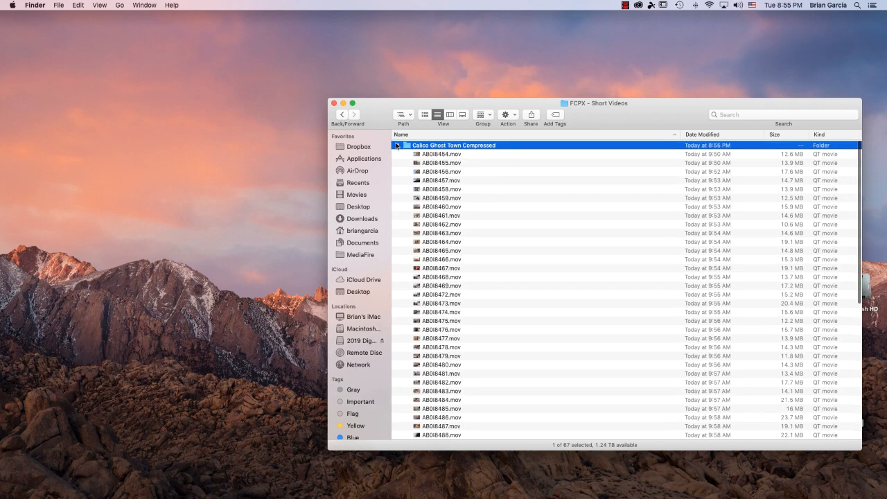
click(397, 145)
drag(379, 119, 315, 78)
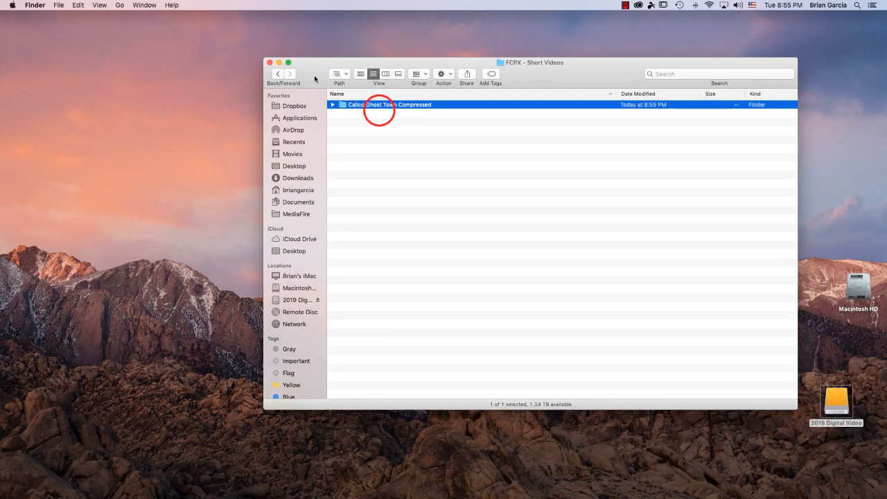
Step: Add Final Cut Pro from Applications to the Dock and launch it
click(298, 117)
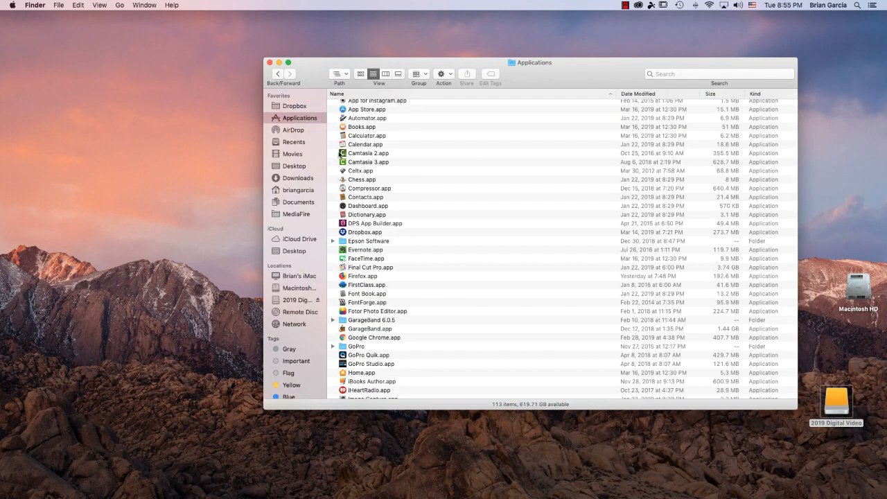
drag(375, 270, 311, 492)
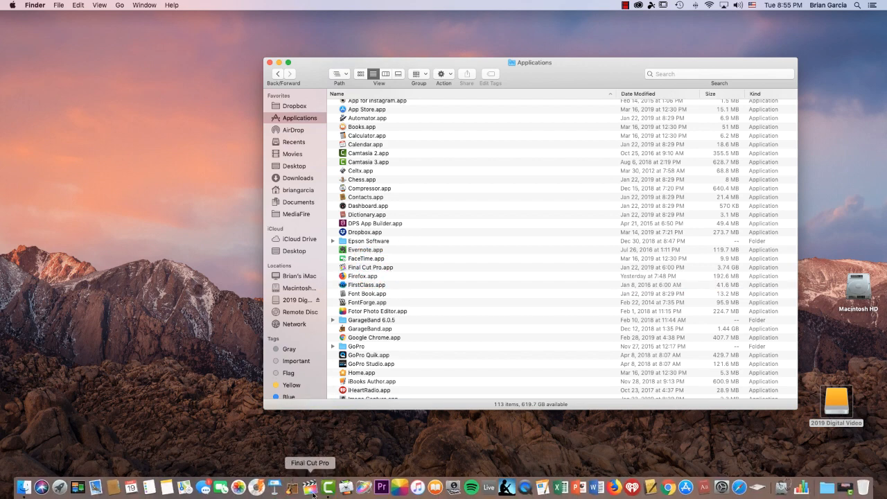
click(314, 494)
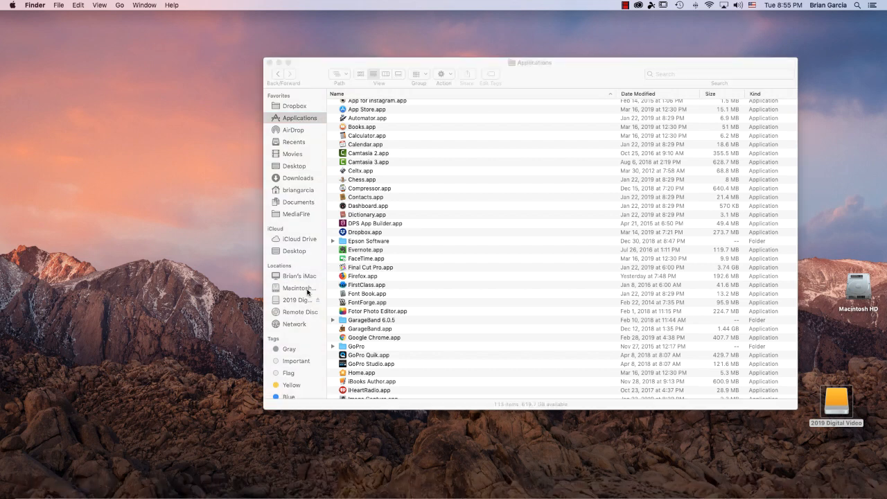
Step: Reset Final Cut Pro to the Default workspace layout
click(269, 63)
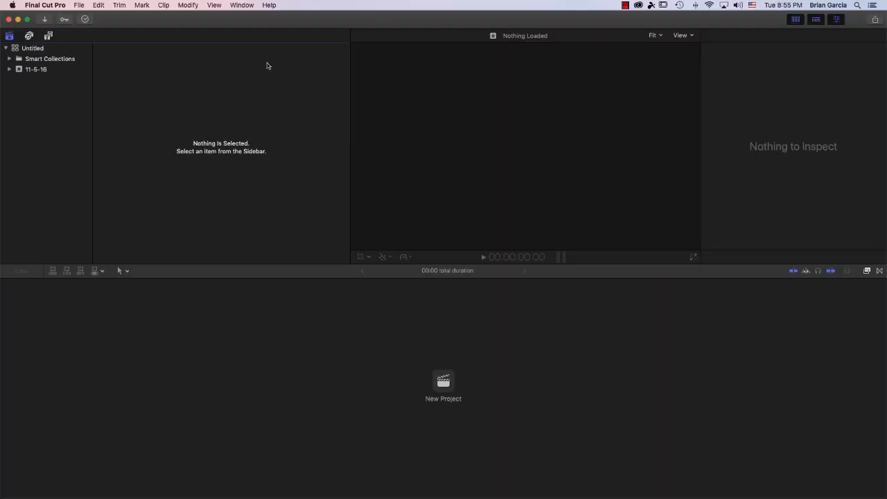
click(243, 6)
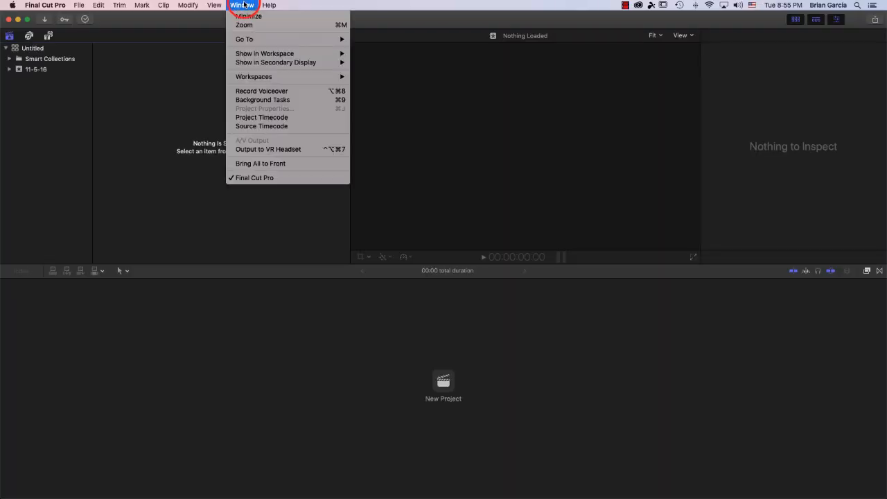
mouse_move(282, 82)
click(405, 77)
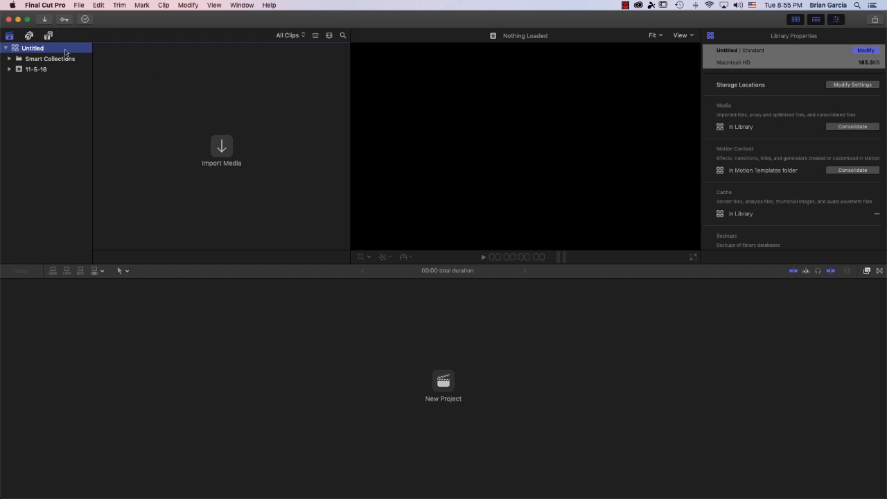
Step: Close the Untitled library so no library is open
right_click(26, 50)
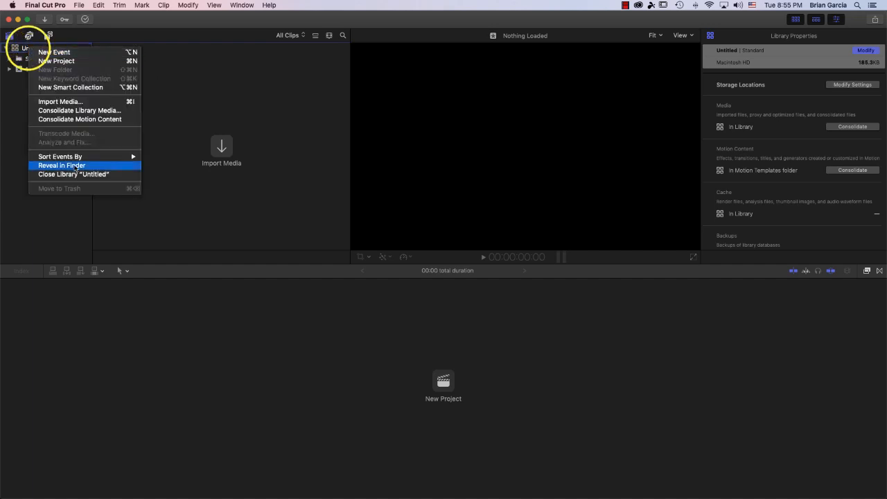
click(51, 174)
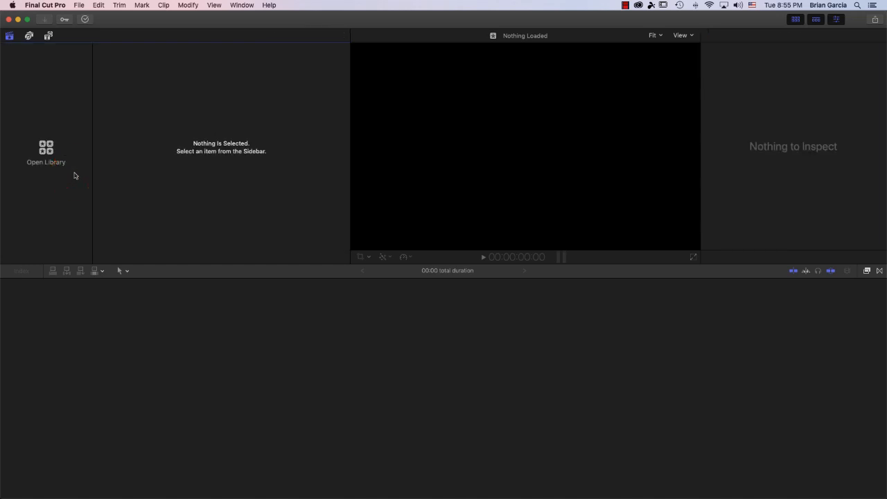
click(81, 5)
Step: Create a library named 'Garcia Videos' saved in FCPX - Short Videos on 2019 Digital Video
mouse_move(89, 15)
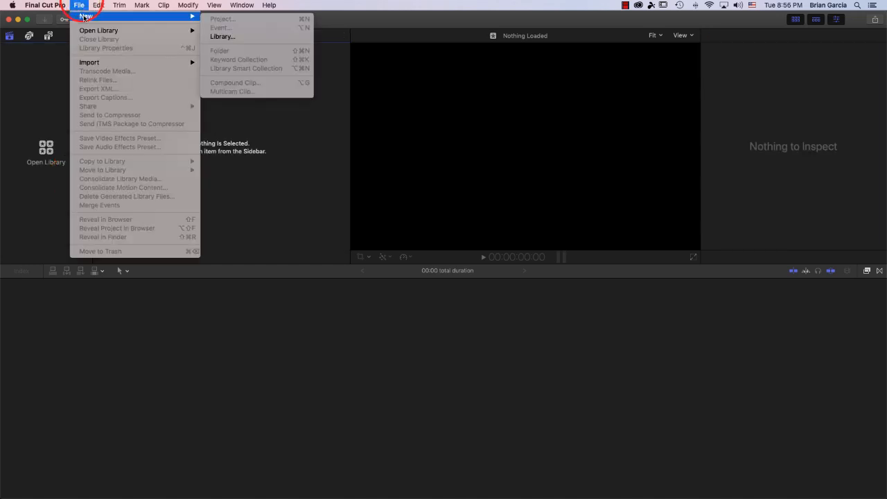
click(239, 37)
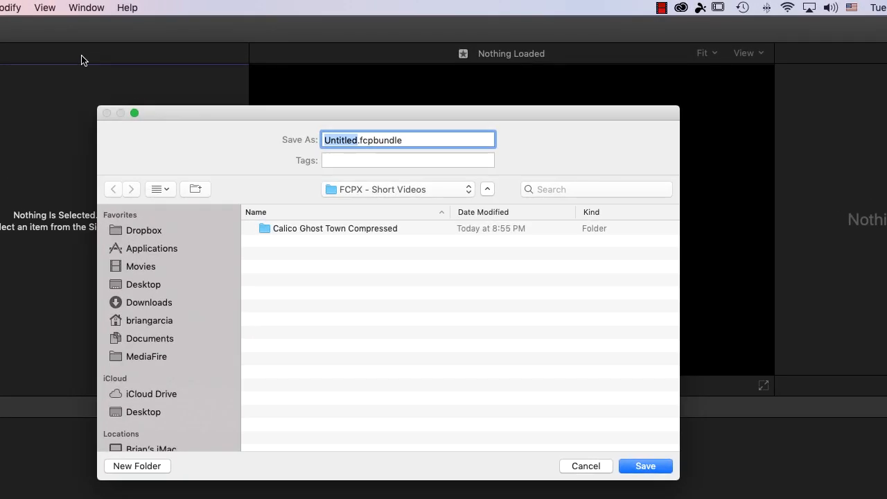
text(Garcia Vi)
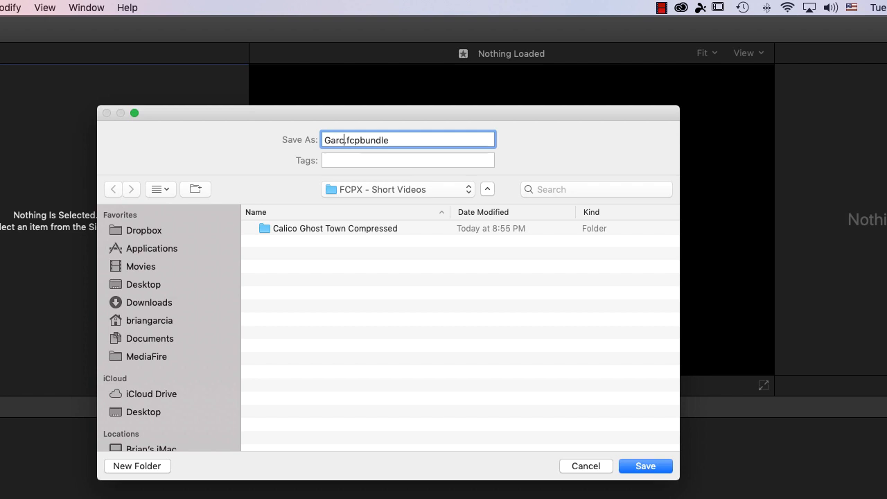
text(deos)
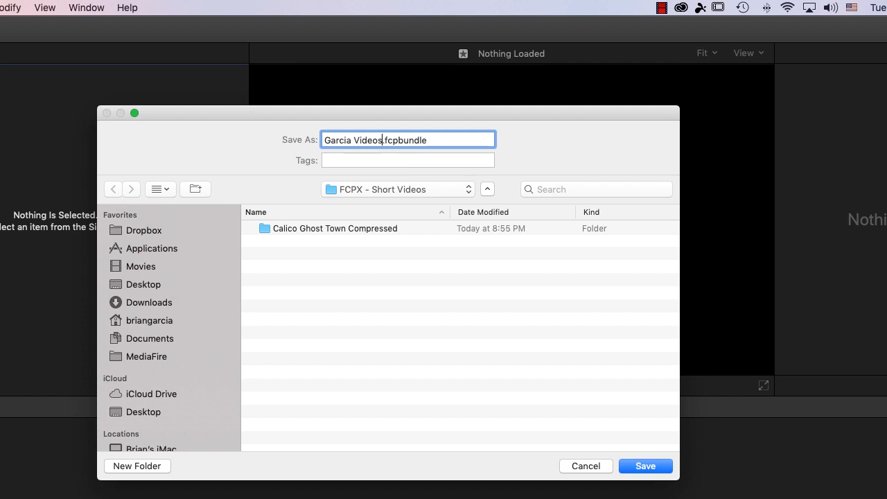
click(454, 191)
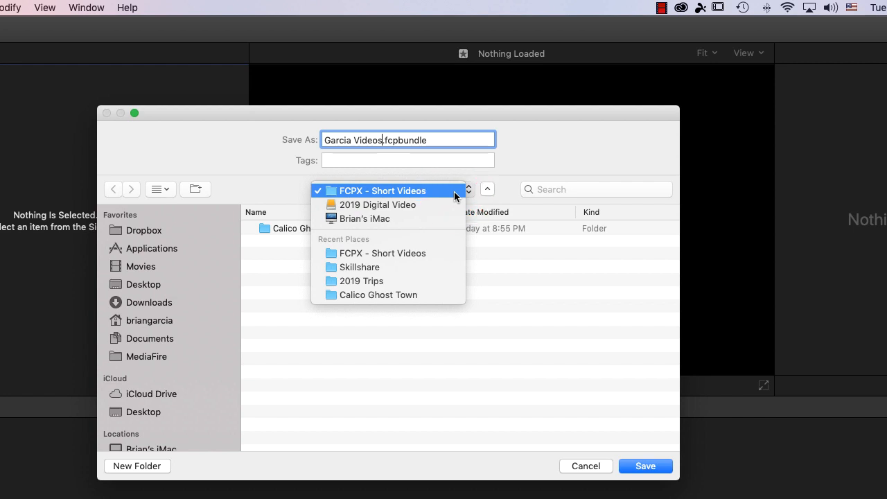
click(454, 191)
click(651, 467)
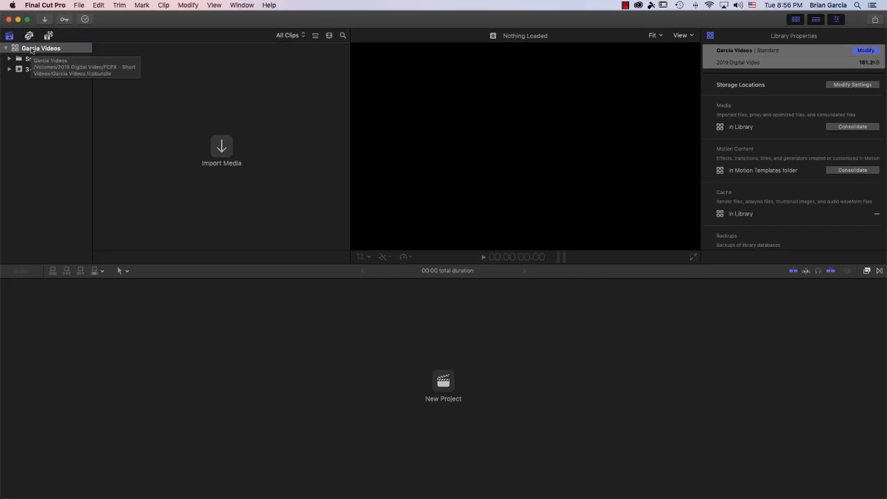
Step: Reveal Garcia Videos.fcpbundle in Finder with the path bar showing its FCPX - Short Videos location
right_click(31, 50)
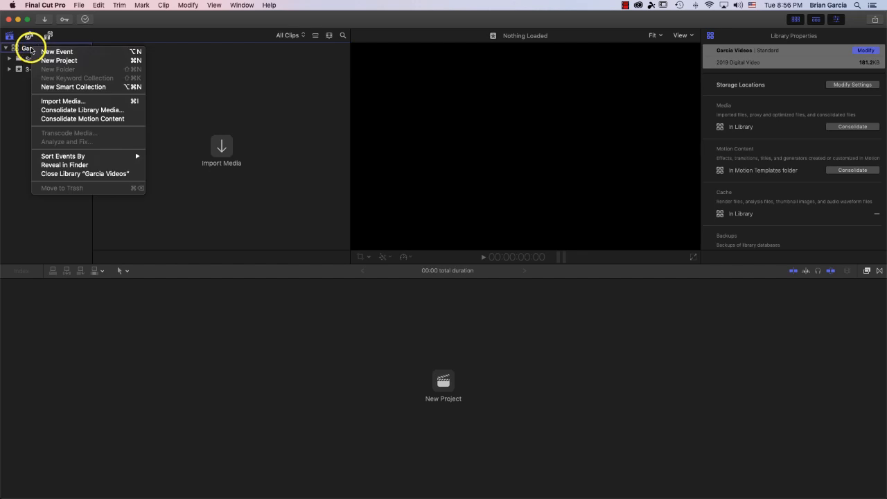
click(98, 168)
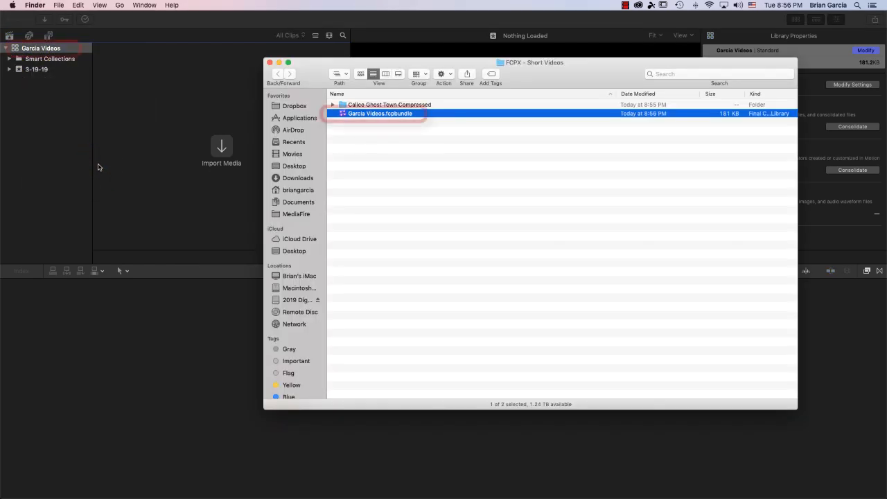
click(100, 5)
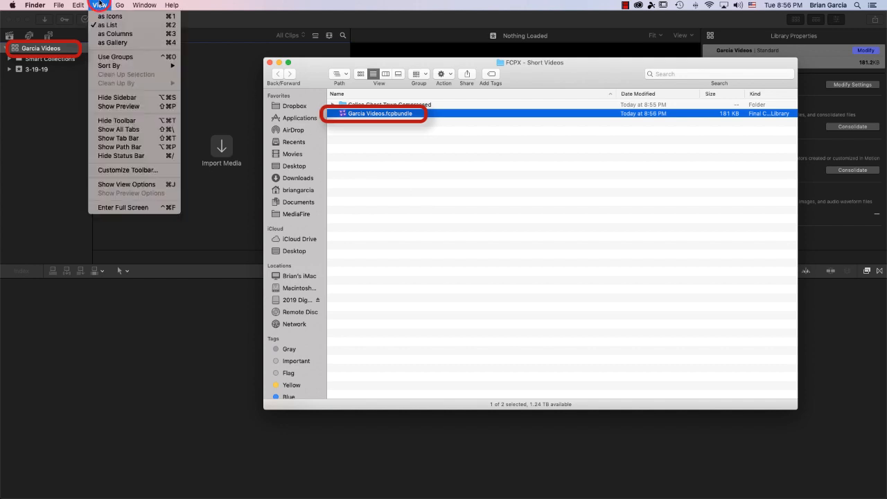
click(119, 147)
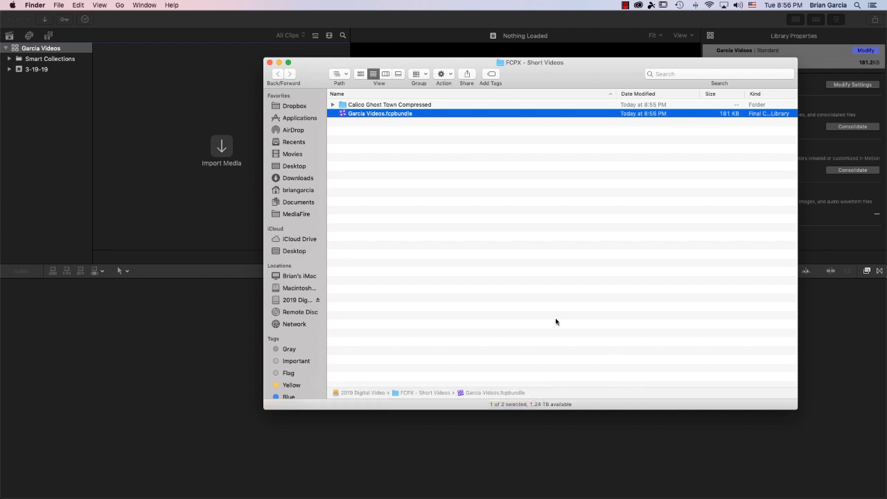
click(30, 72)
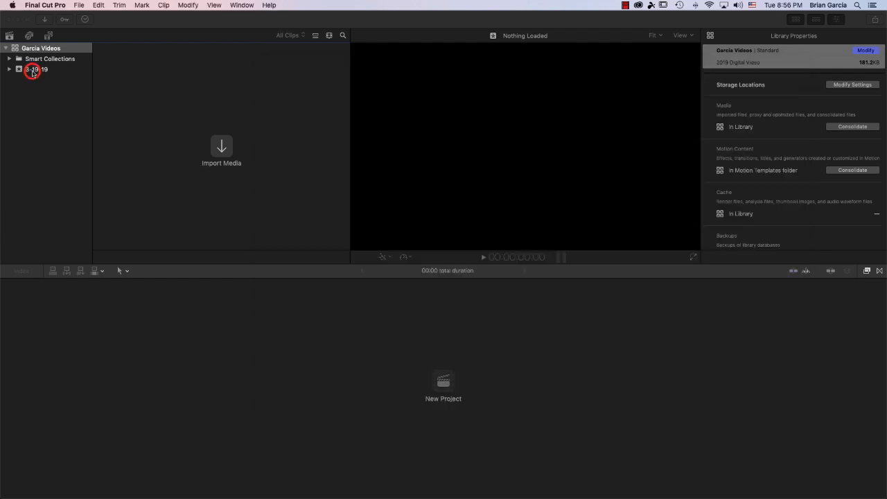
Step: Rename the Garcia Videos library's 3-19-19 event to 'Travel'
click(32, 72)
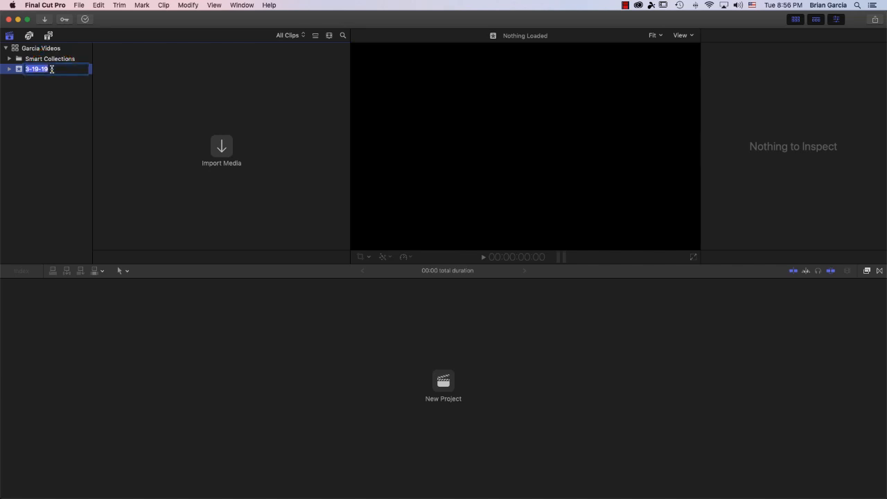
text(Travel)
key(Return)
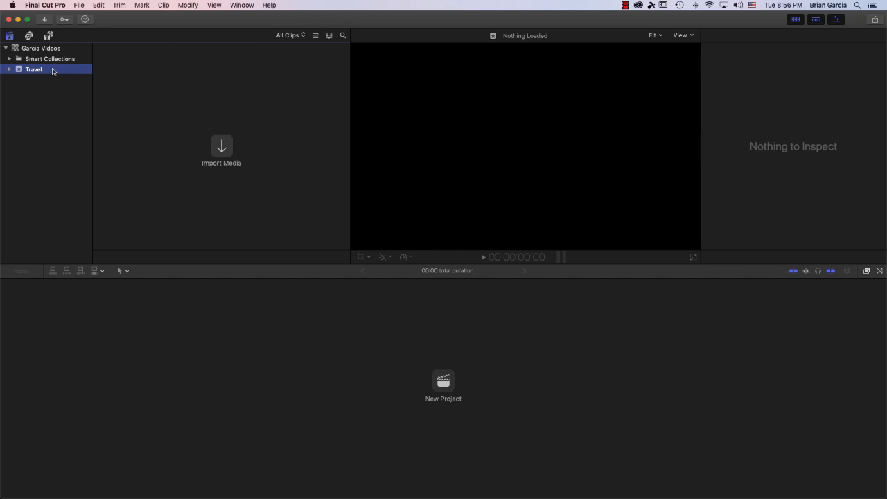
click(26, 487)
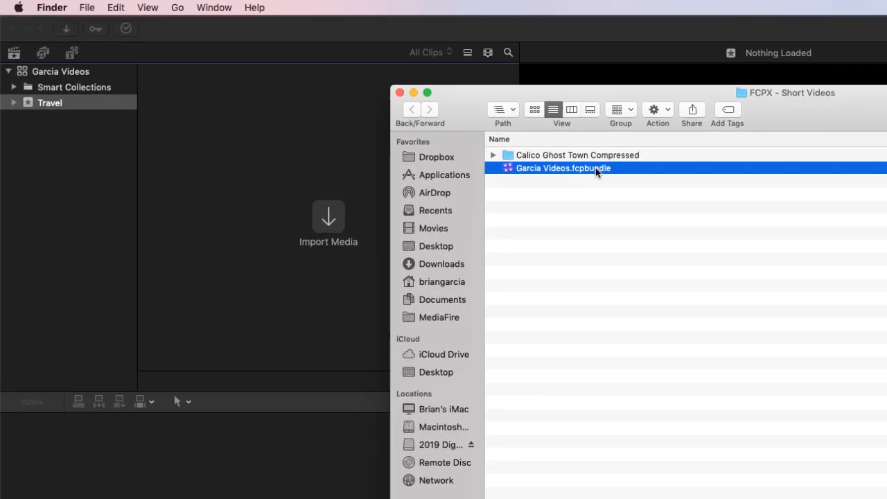
right_click(602, 169)
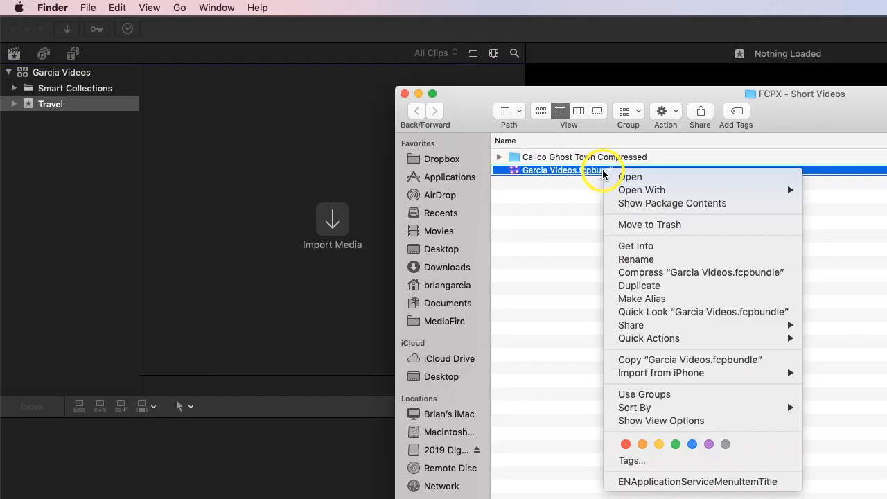
click(625, 205)
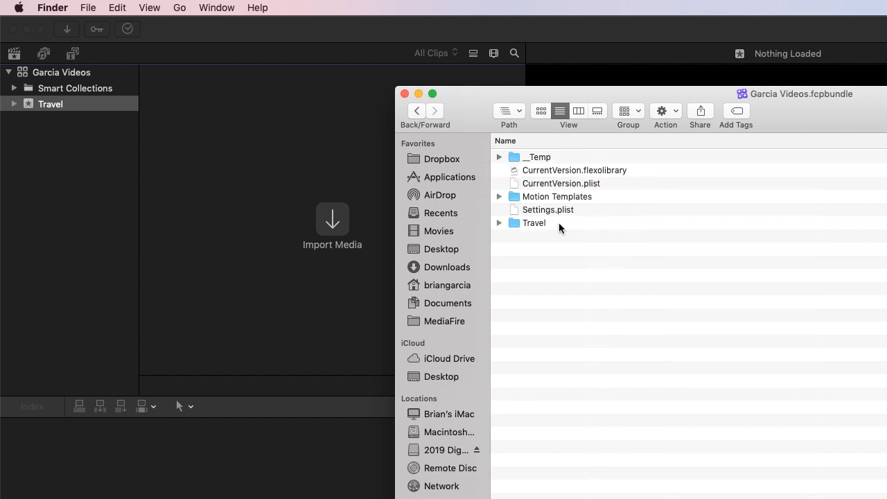
click(559, 223)
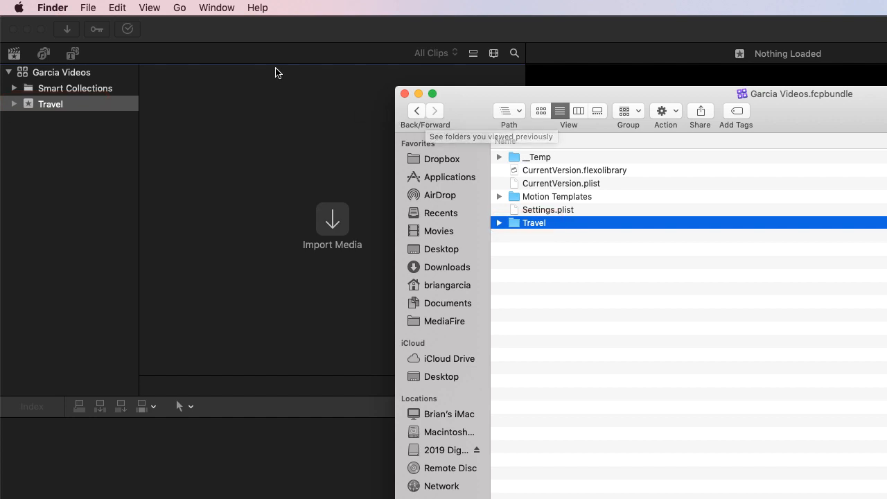
click(231, 34)
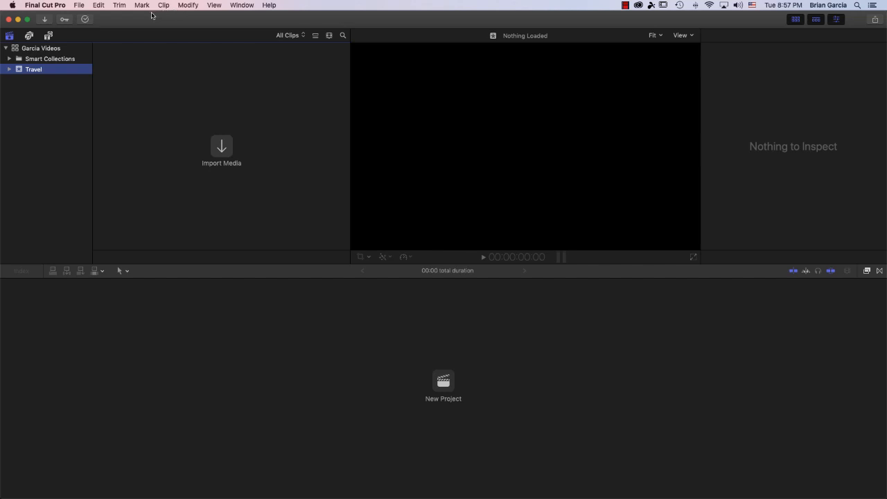
Step: Import the Calico Ghost Town Compressed folder into the existing Travel event, leaving files in place
click(48, 19)
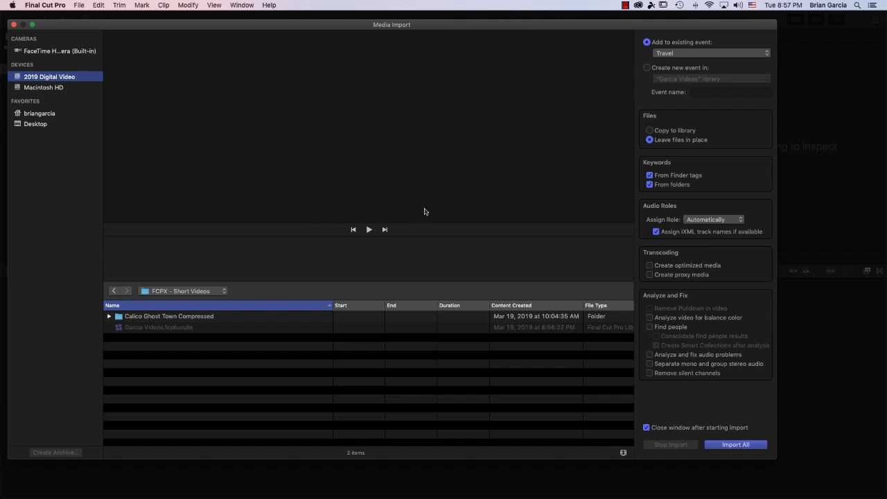
click(176, 316)
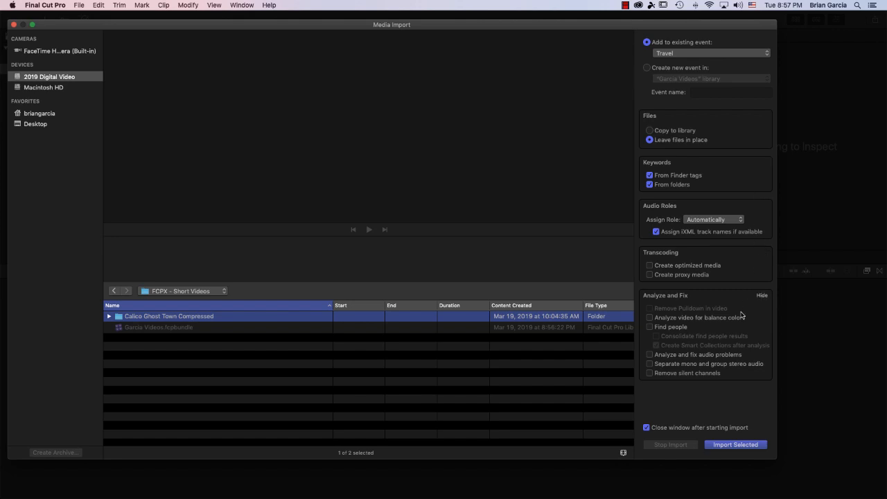
click(739, 444)
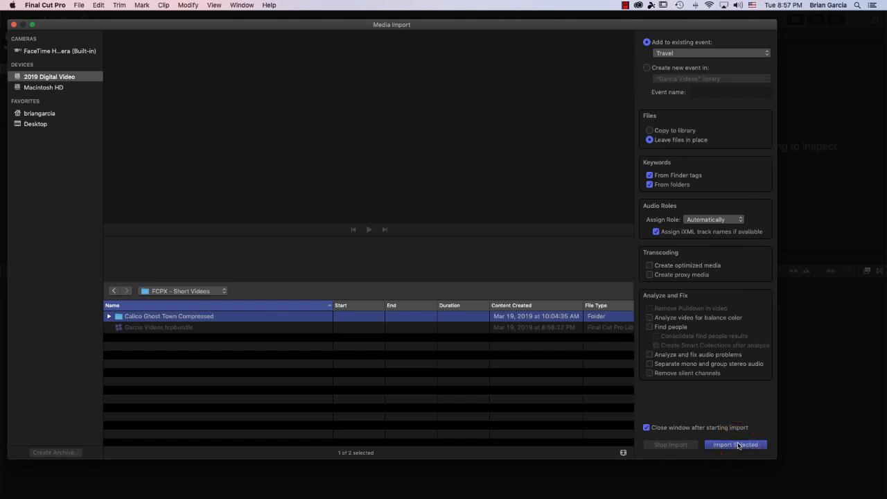
click(739, 444)
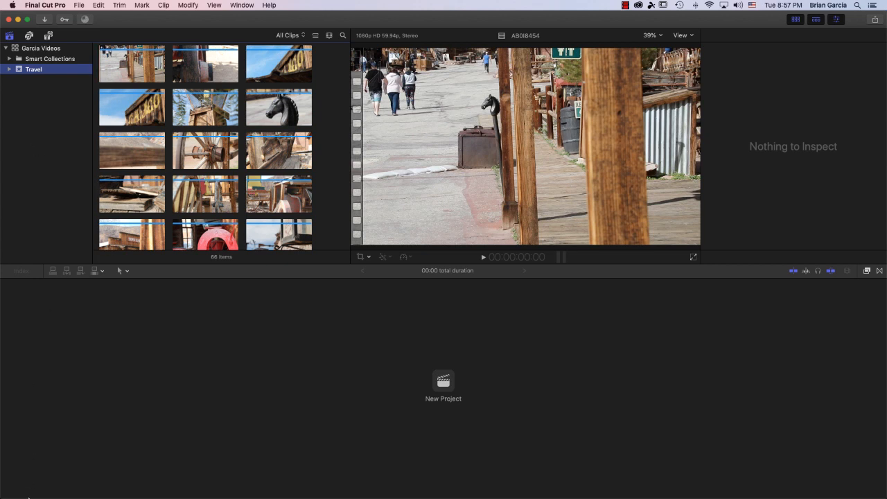
Step: From the FCPX - Short Videos folder in Finder, drag Calico Ghost Town Compressed onto the Travel event
click(24, 488)
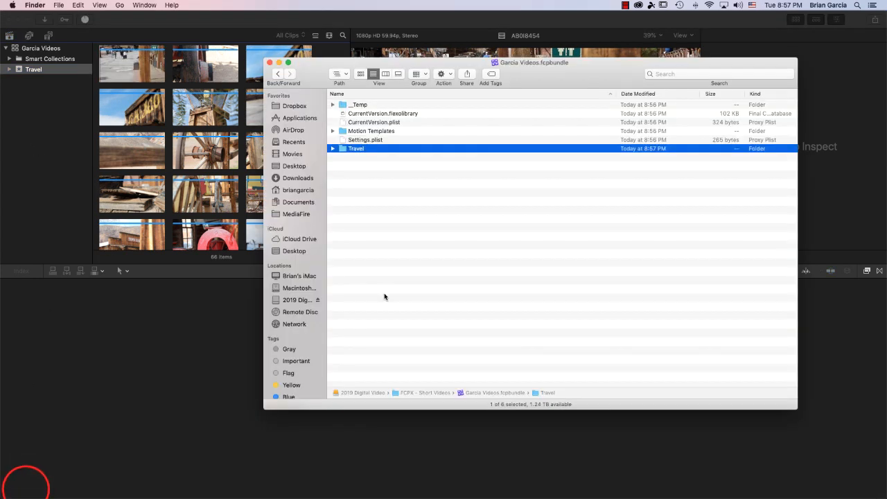
double_click(418, 393)
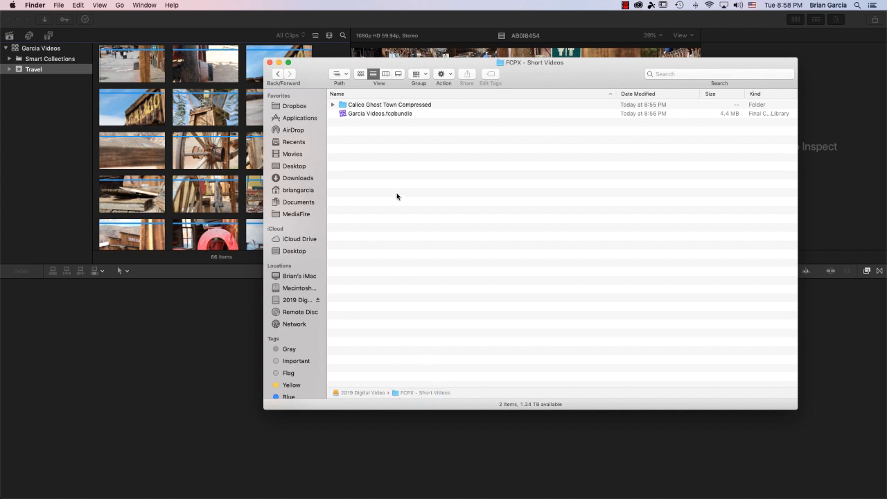
click(424, 108)
drag(424, 108, 8, 72)
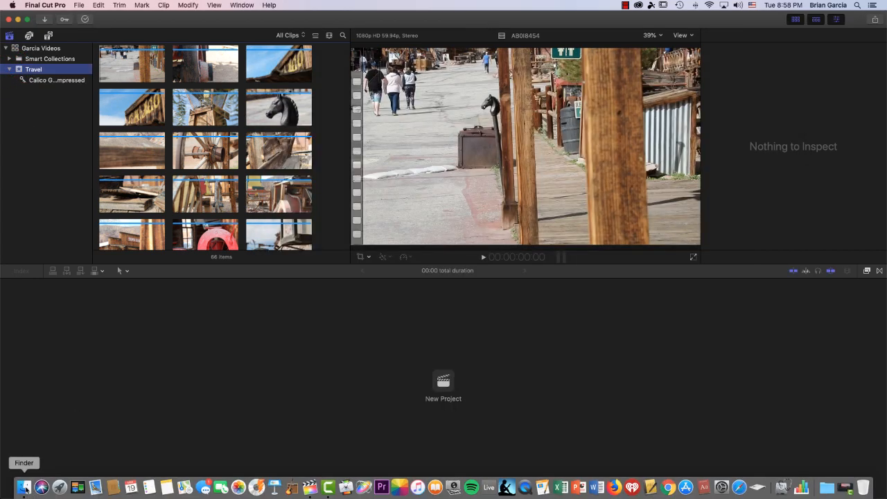
click(25, 488)
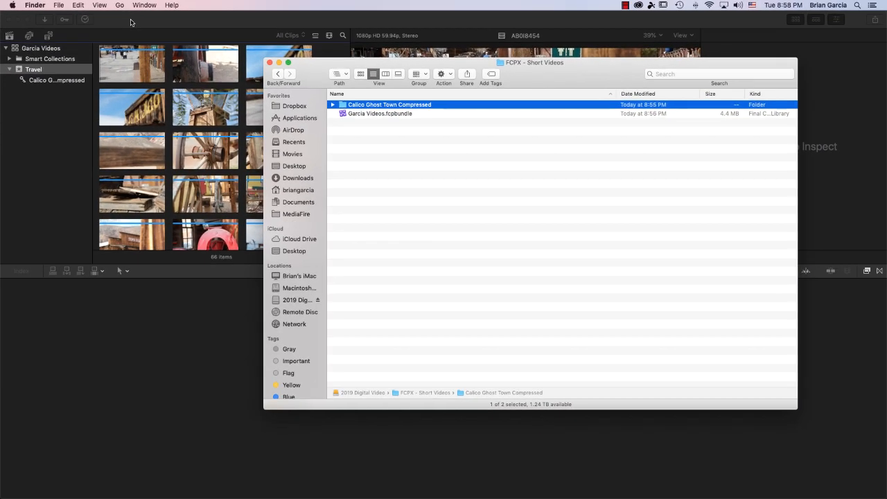
click(131, 22)
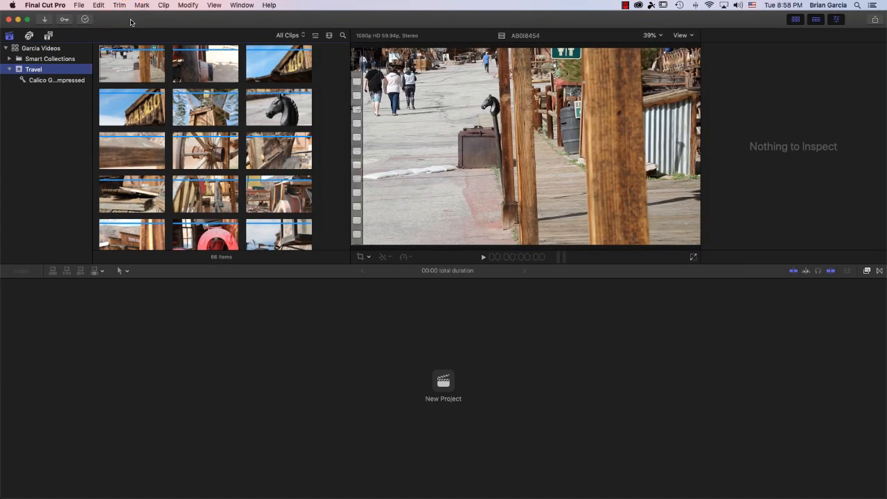